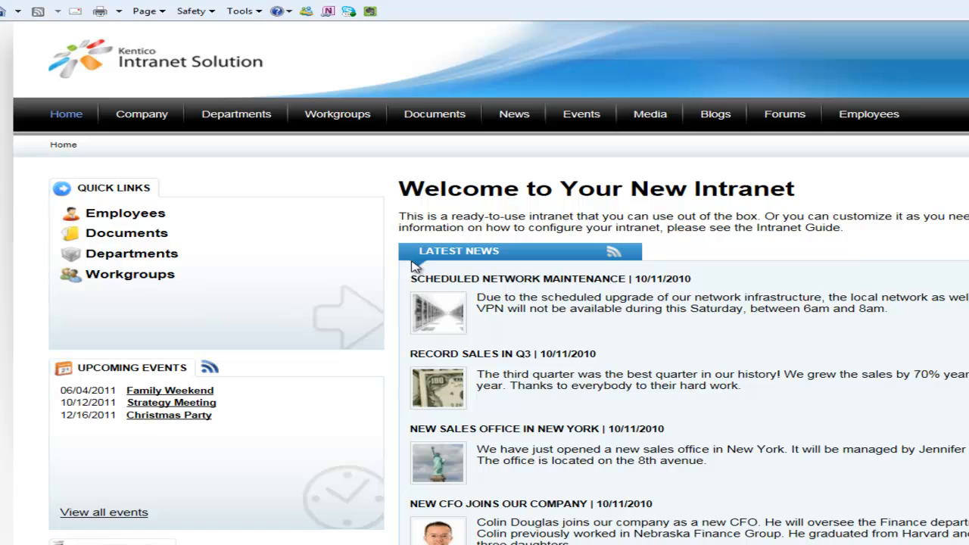
# - Open the IT department and review its News, Calendar, Documents, Media, Blogs, Forums, Wiki, Projects and Members sections
pyautogui.click(245, 125)
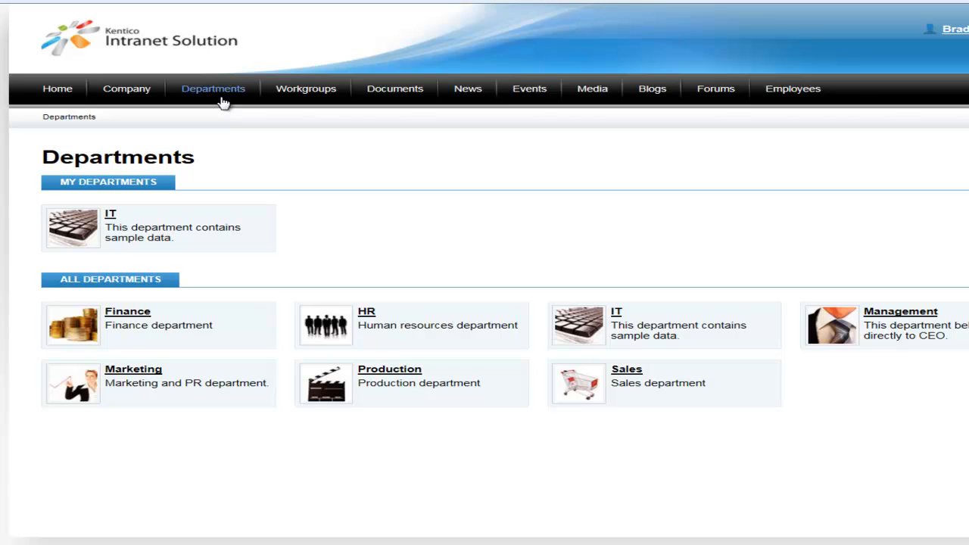
pyautogui.click(110, 214)
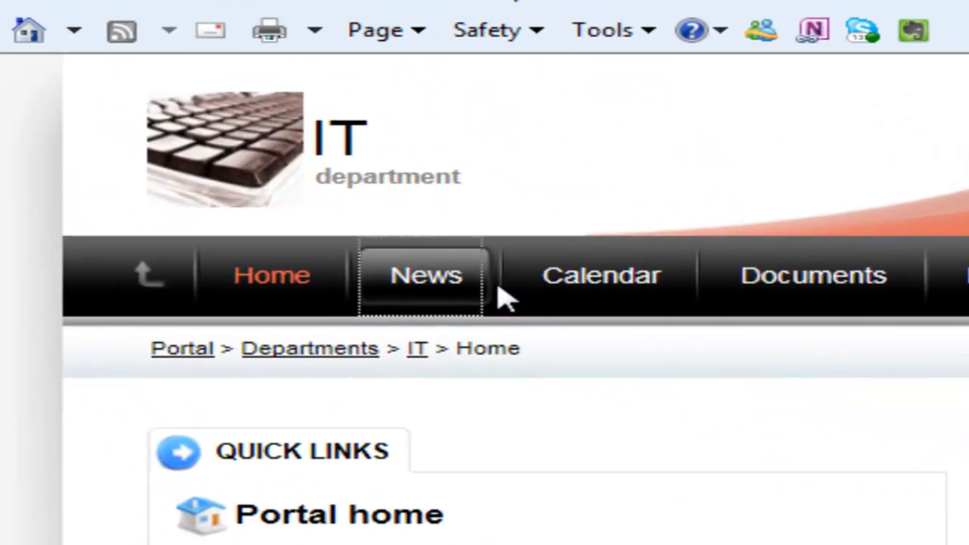
pyautogui.click(426, 275)
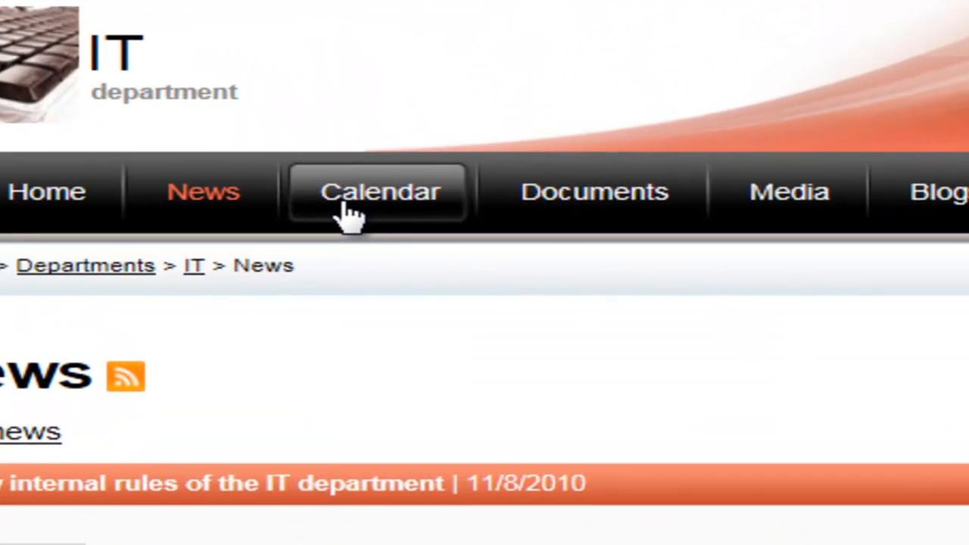
pyautogui.click(157, 159)
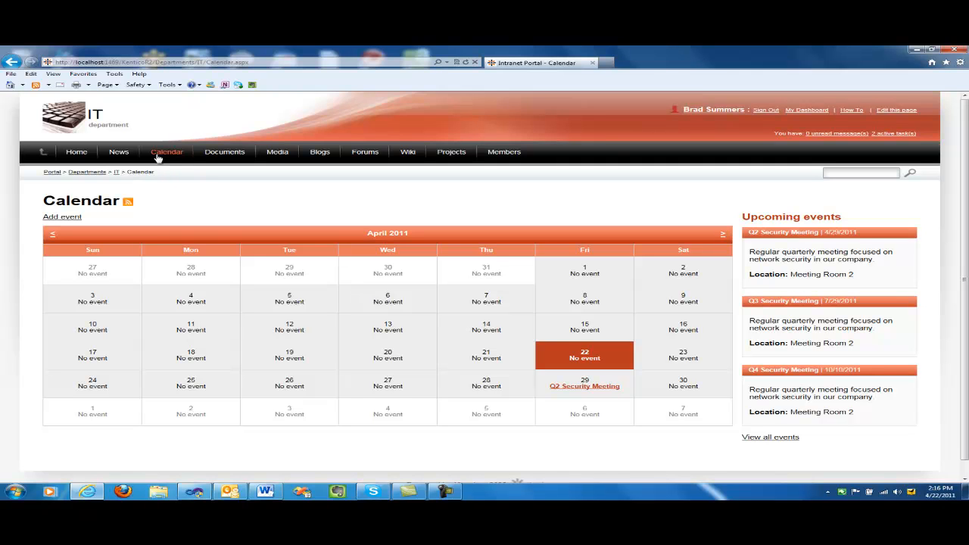
pyautogui.click(229, 153)
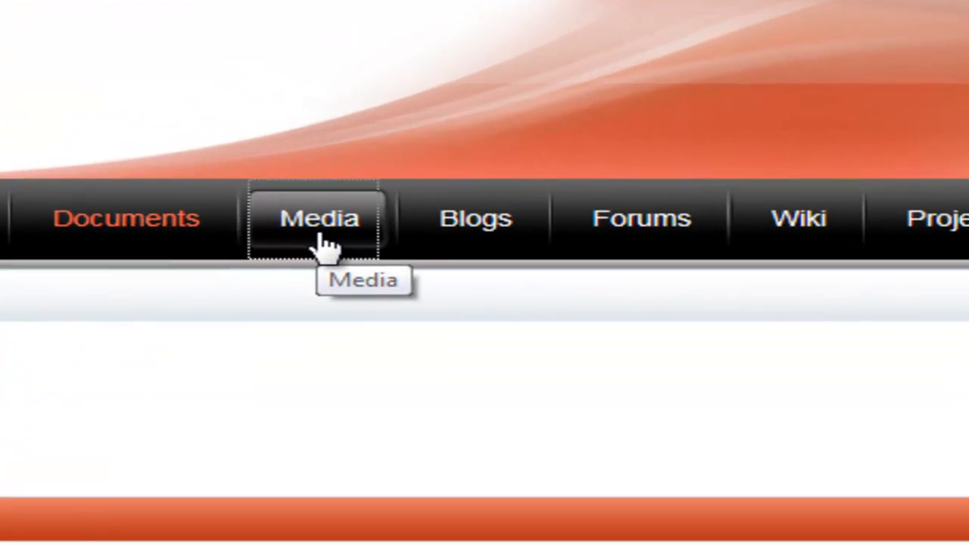
pyautogui.click(294, 186)
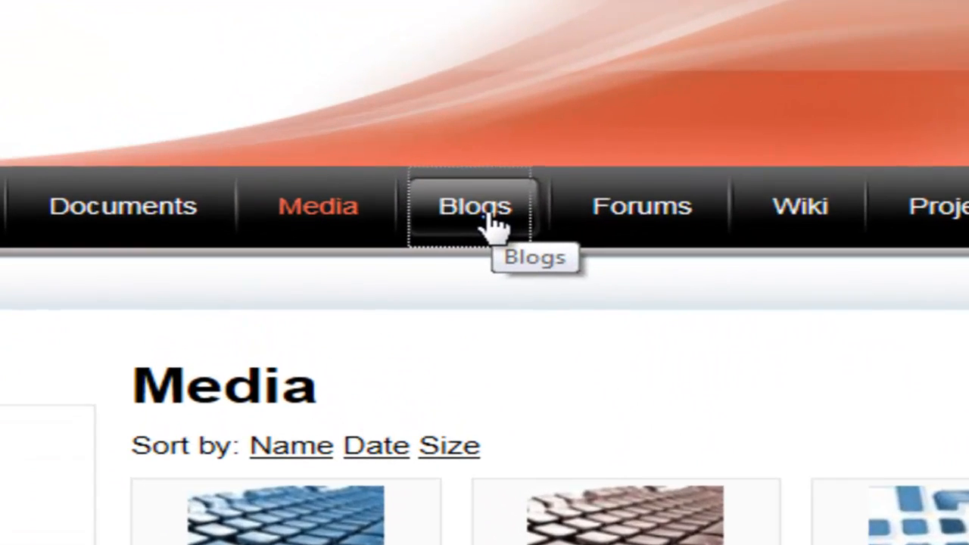
pyautogui.click(490, 221)
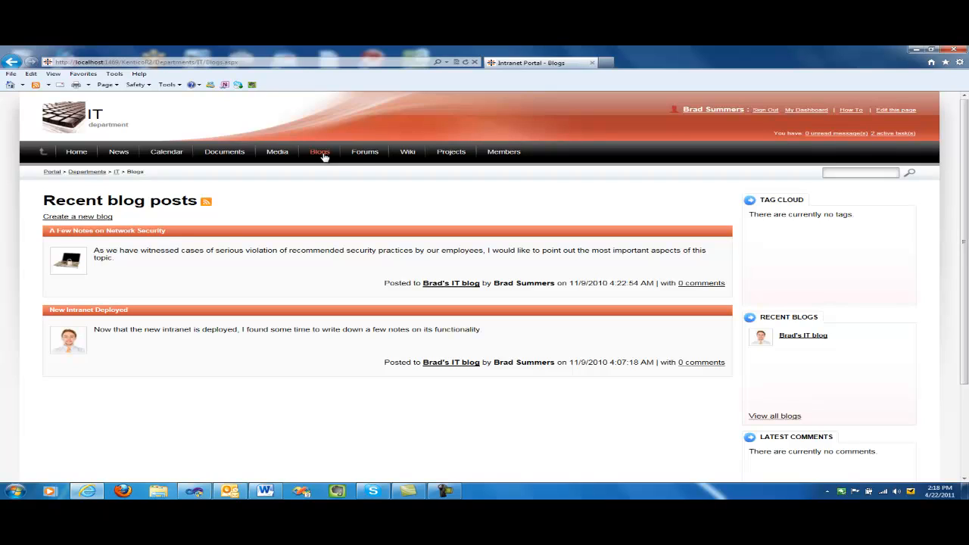
pyautogui.click(366, 155)
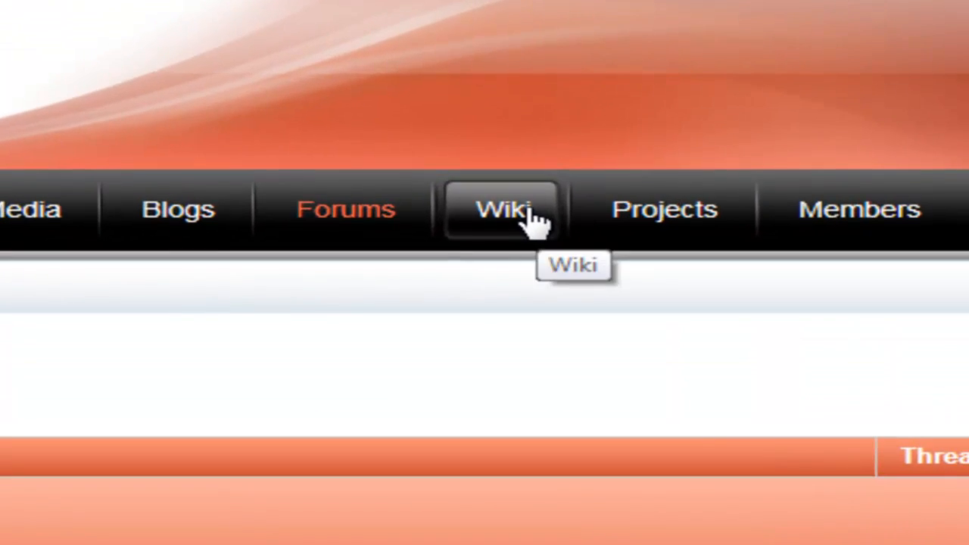
pyautogui.click(530, 215)
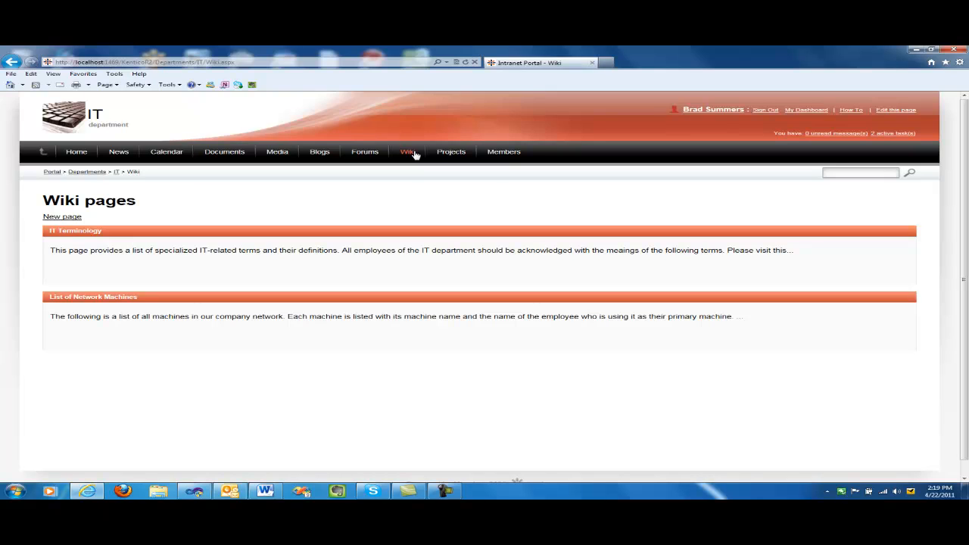
pyautogui.click(445, 153)
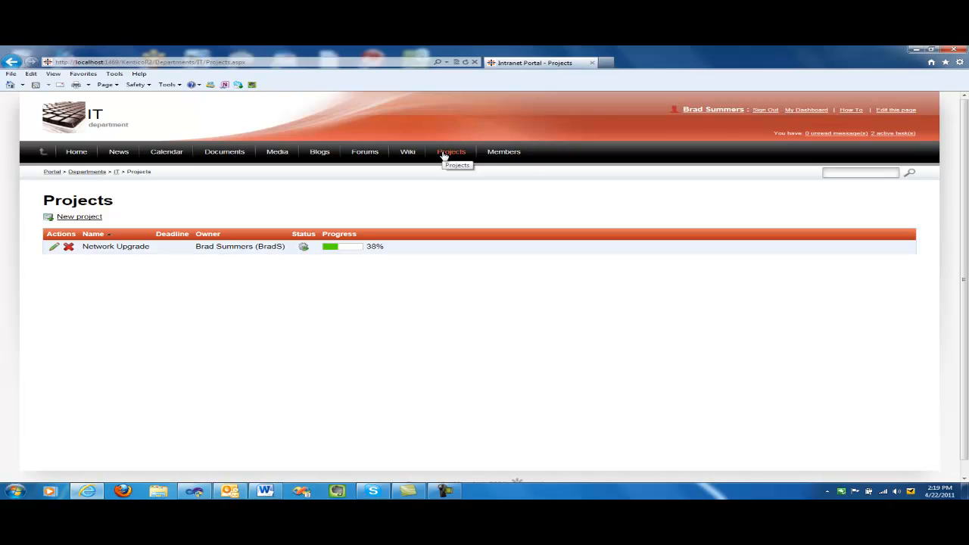
pyautogui.click(506, 157)
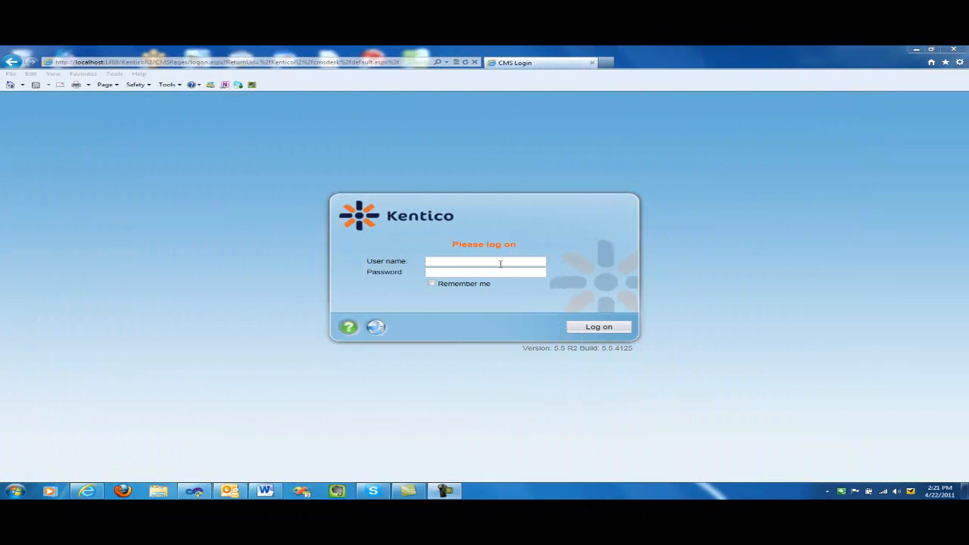
# - Log on to Kentico CMS Desk as Administrator
pyautogui.click(500, 263)
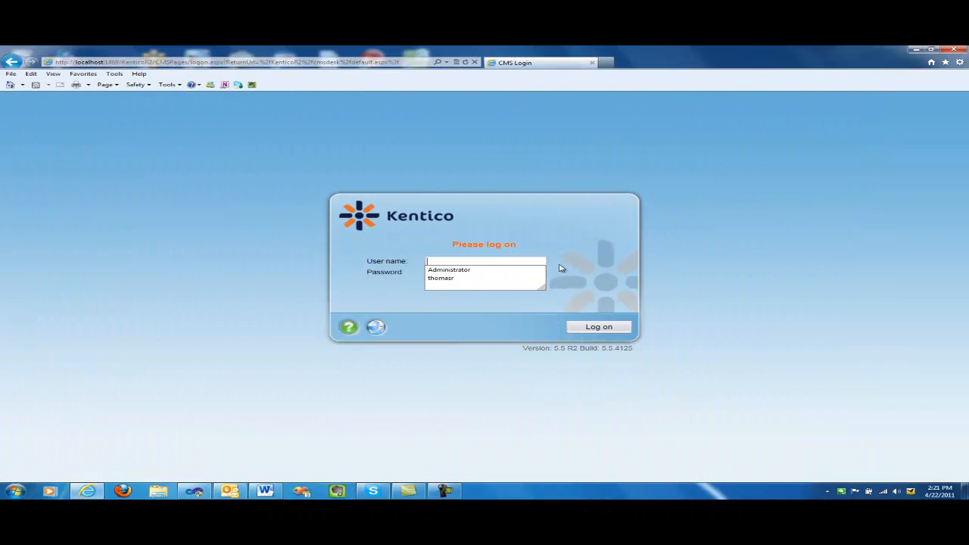
pyautogui.click(519, 271)
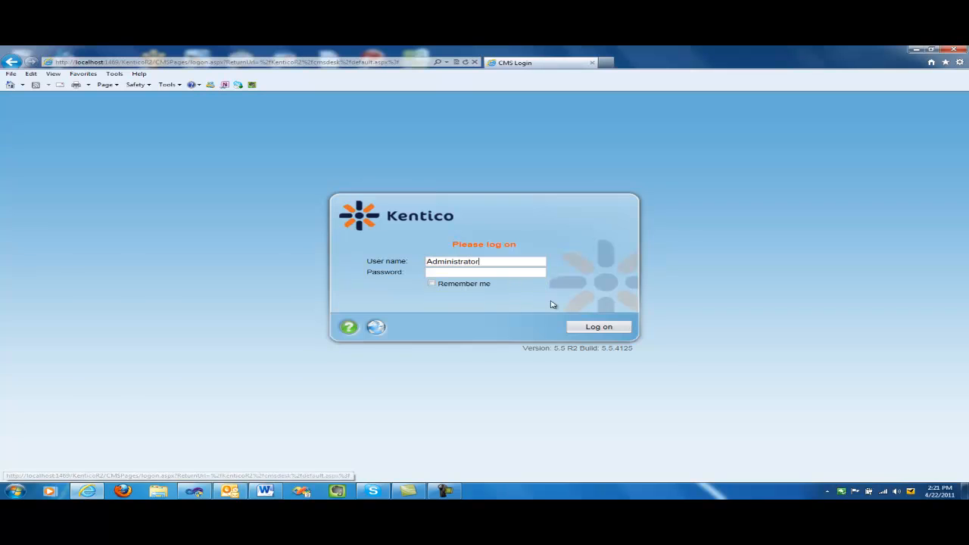
pyautogui.click(610, 331)
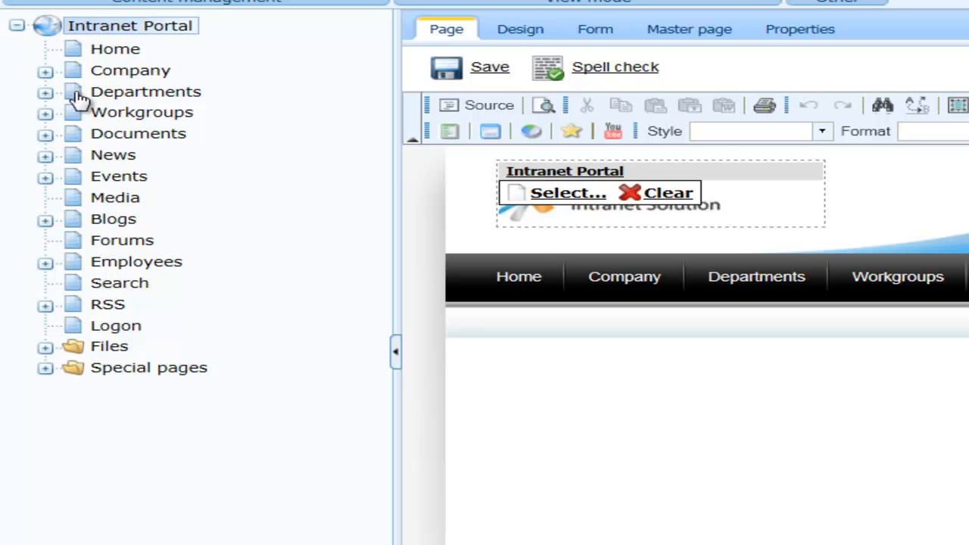
# - Expand Departments and its IT department in the content tree, and view the IT document's form
pyautogui.click(45, 93)
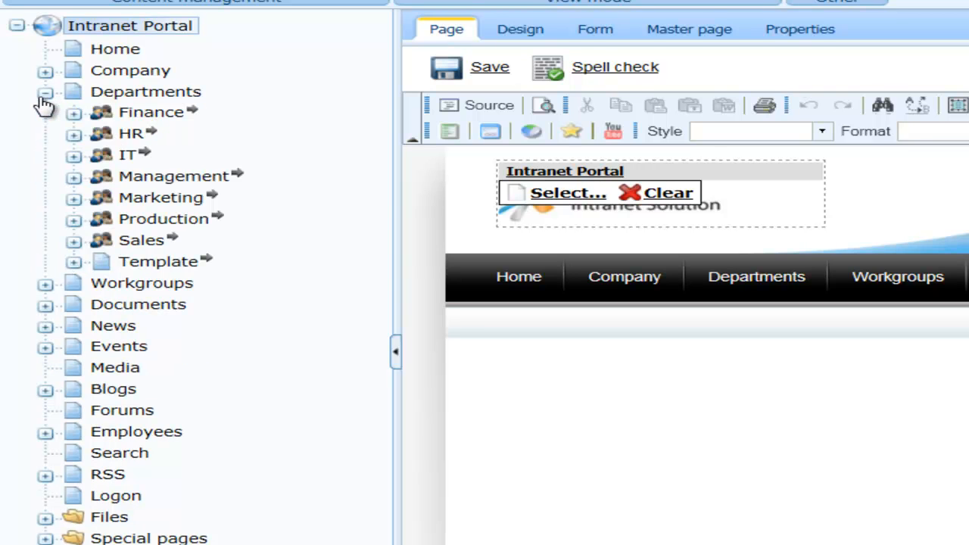
pyautogui.click(74, 156)
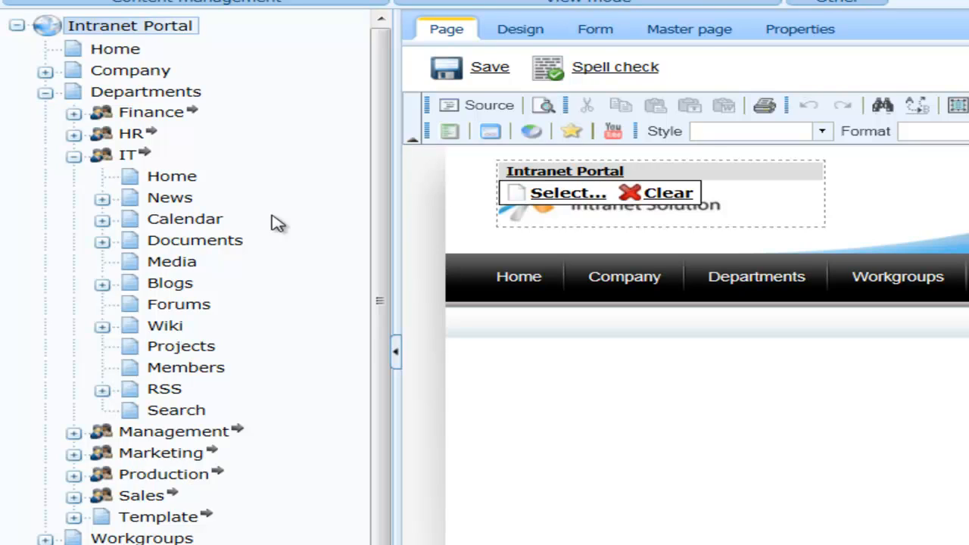
pyautogui.click(130, 156)
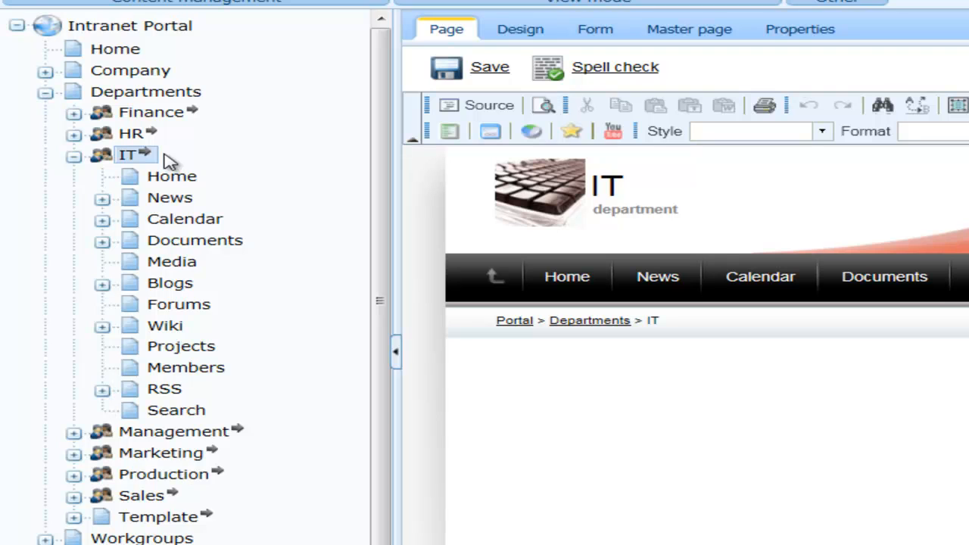
pyautogui.click(595, 30)
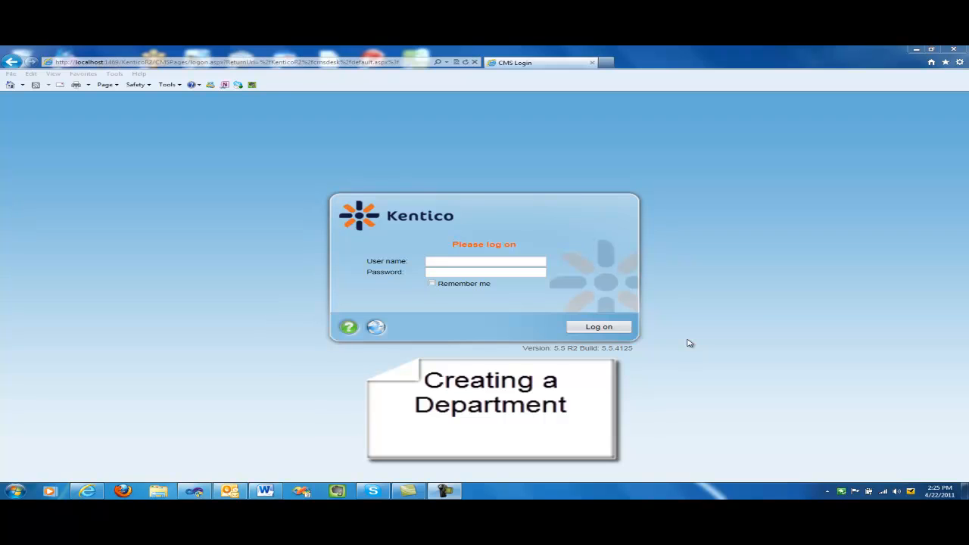
# - Log back on to CMS Desk with the administrator account
pyautogui.doubleClick(523, 258)
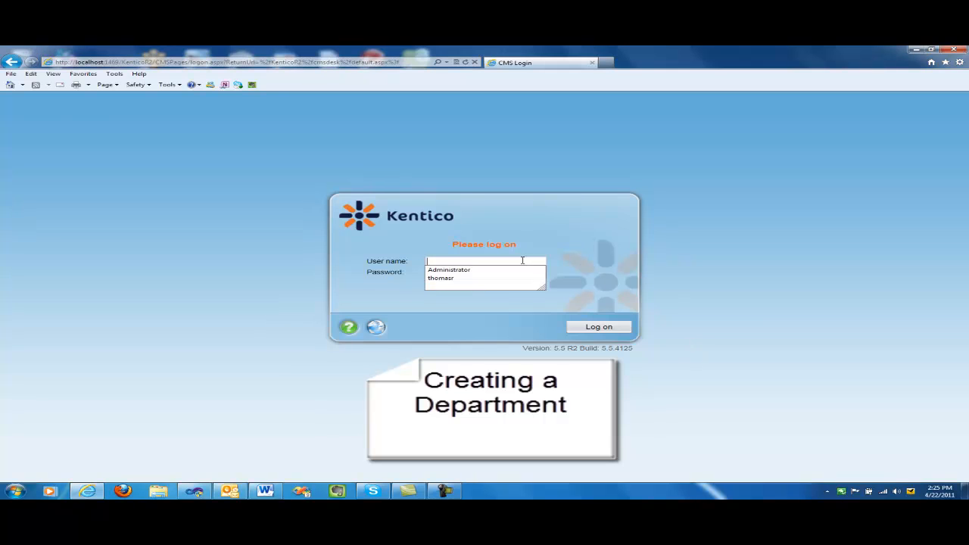
pyautogui.click(450, 269)
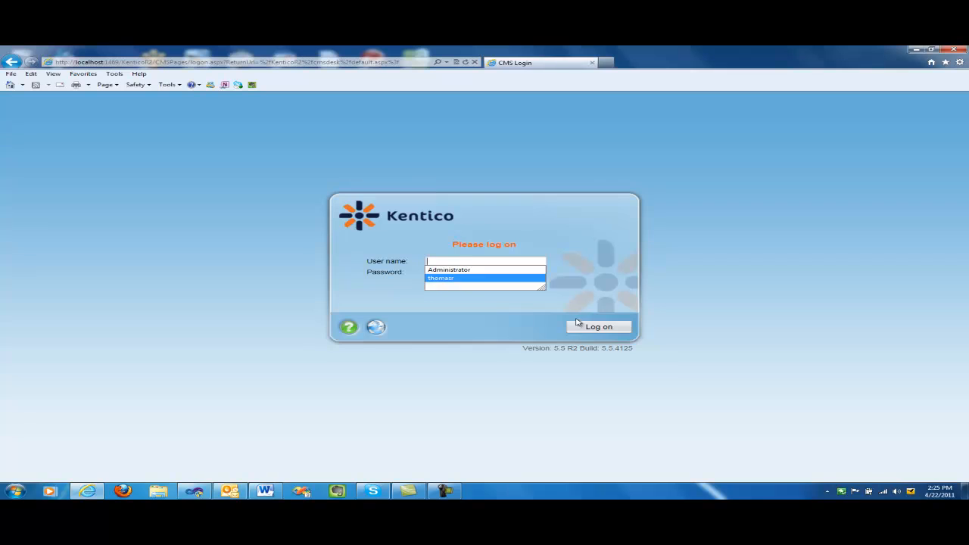
pyautogui.click(598, 327)
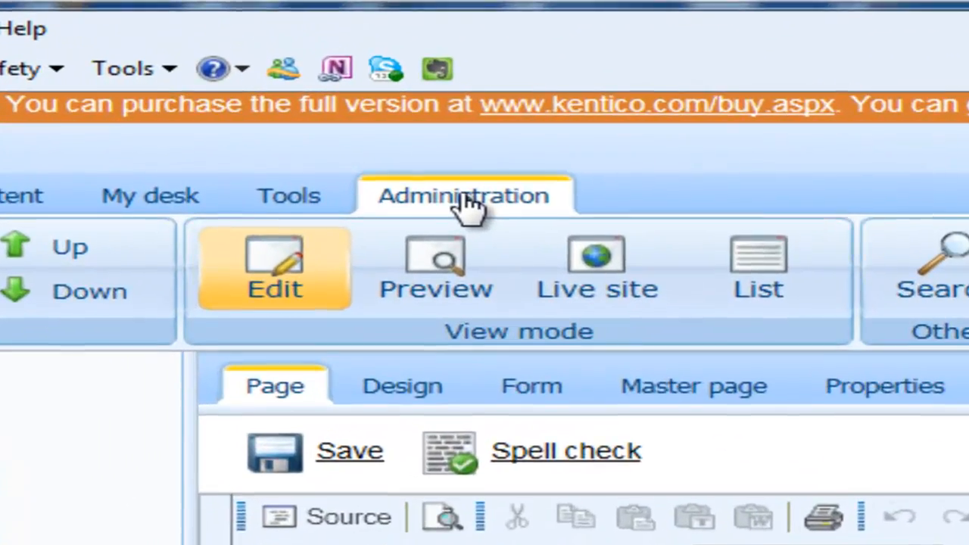
# - Create a new role in the site administration with SupportEngineer as both its display name and code name
pyautogui.click(260, 121)
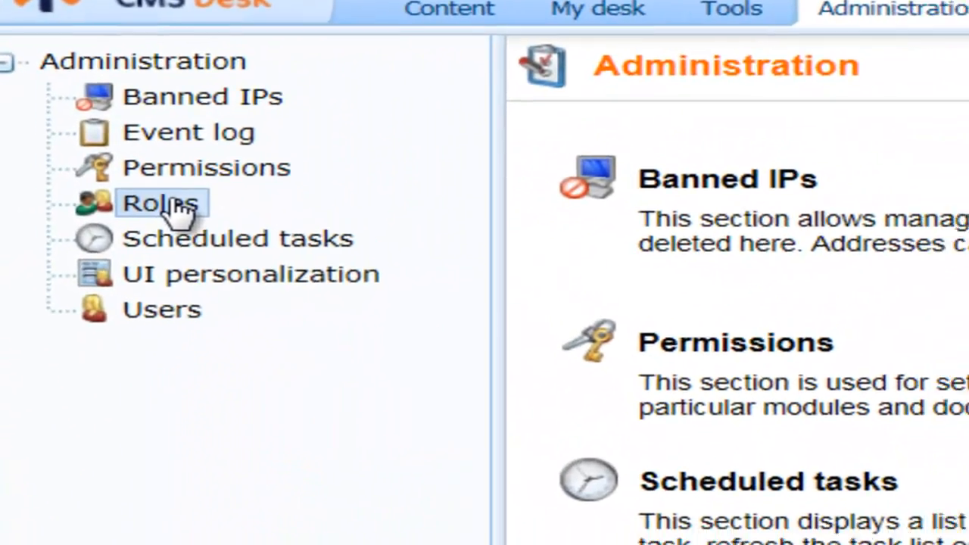
pyautogui.click(121, 175)
pyautogui.click(80, 59)
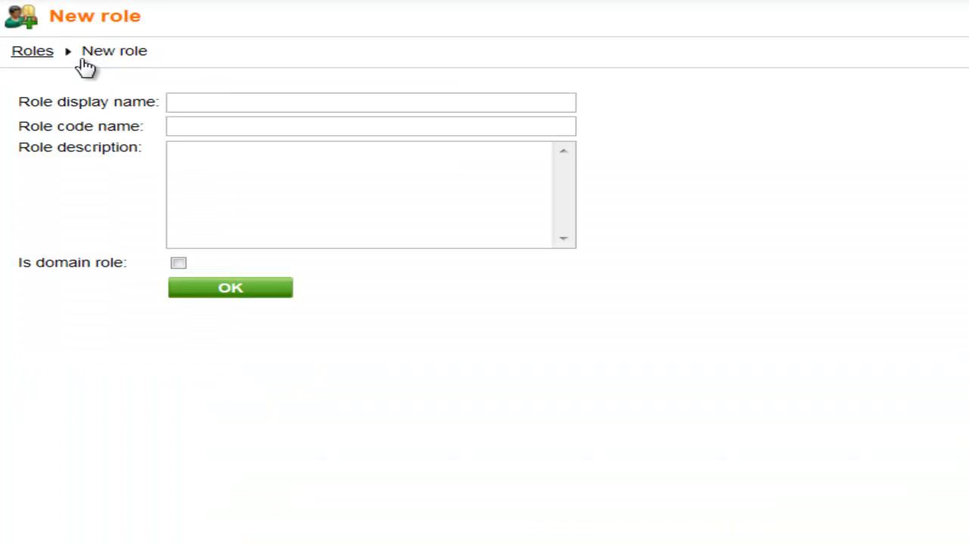
pyautogui.write('SupportEngineer')
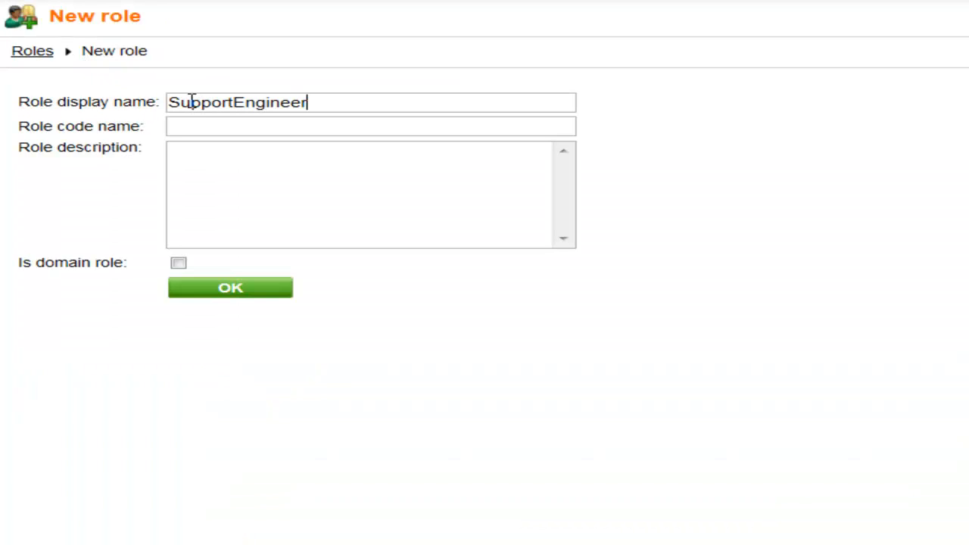
pyautogui.doubleClick(190, 102)
pyautogui.hotkey('ctrl', 'c')
pyautogui.click(192, 126)
pyautogui.hotkey('ctrl', 'v')
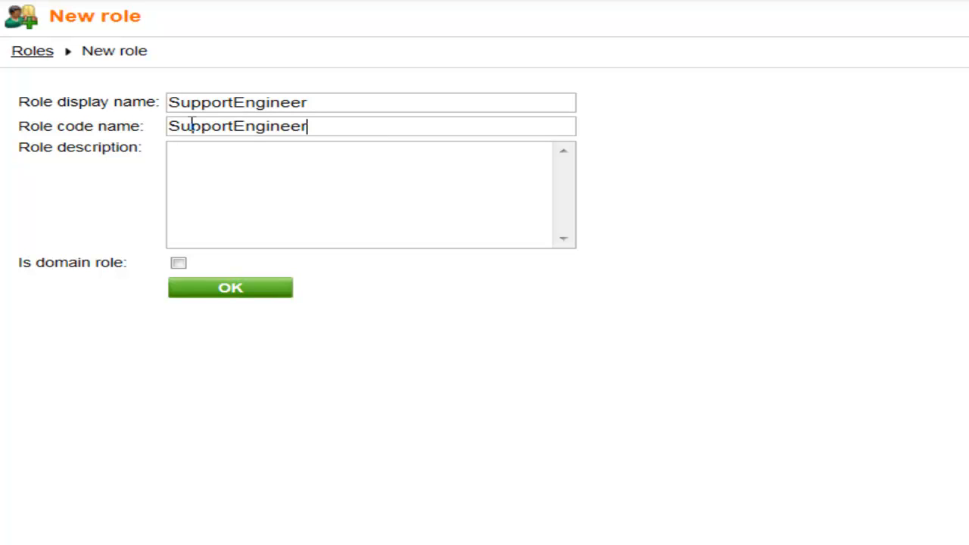
pyautogui.click(241, 287)
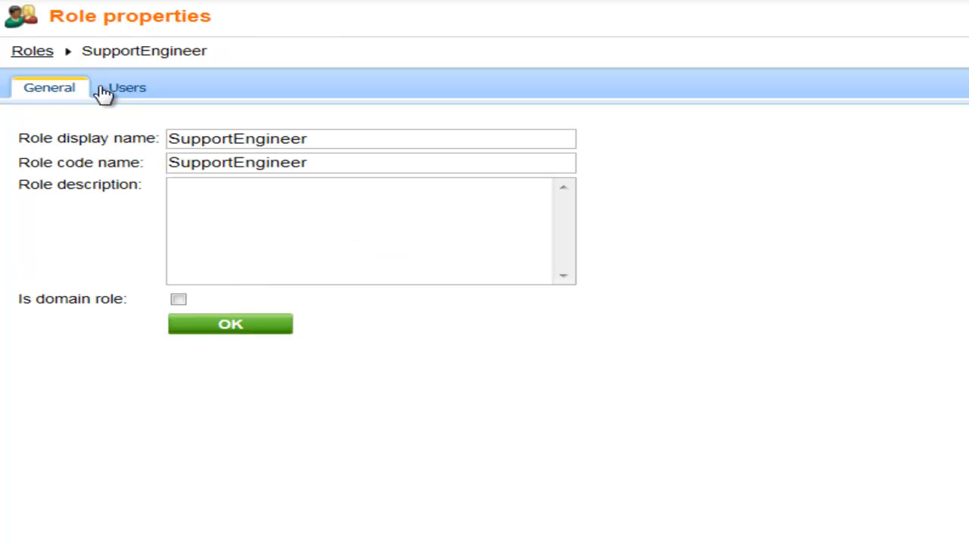
# - Create another role with the display name Customer Care Manager and the code name CustomerCareManager
pyautogui.click(35, 55)
pyautogui.click(76, 59)
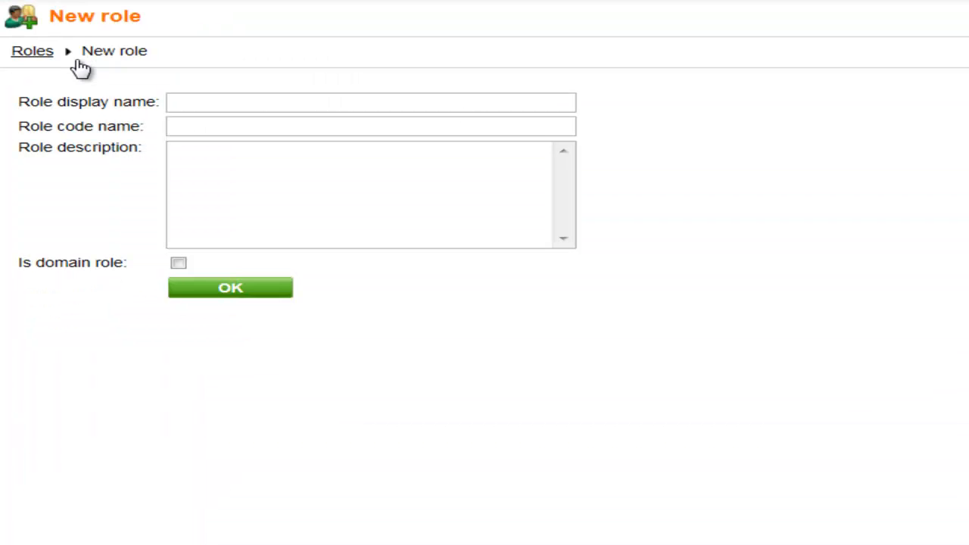
pyautogui.click(210, 102)
pyautogui.write('Customer Care Manager')
pyautogui.press('Tab')
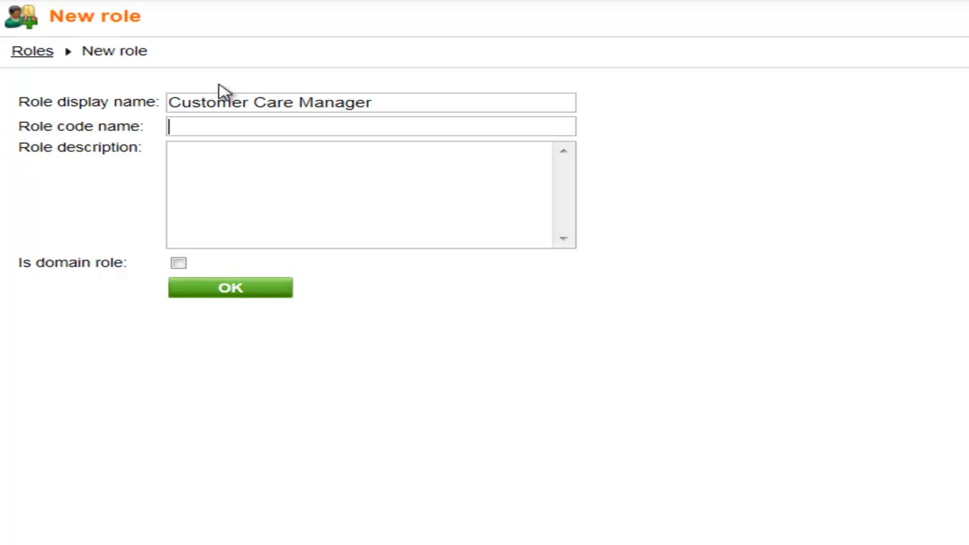
pyautogui.write('CustomerCareManager')
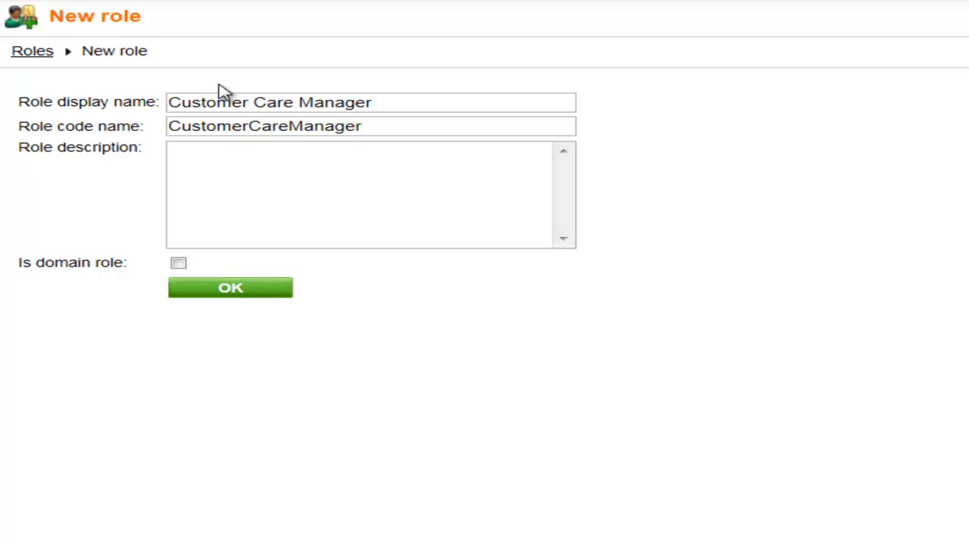
pyautogui.click(240, 290)
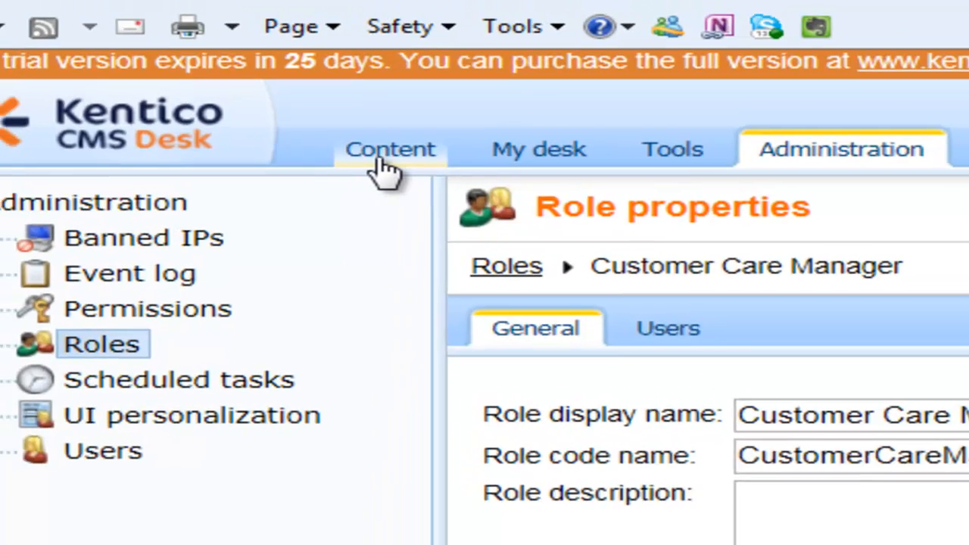
# - Start a new Intranet department document under Departments in the content tree and name it Customer Care
pyautogui.click(415, 174)
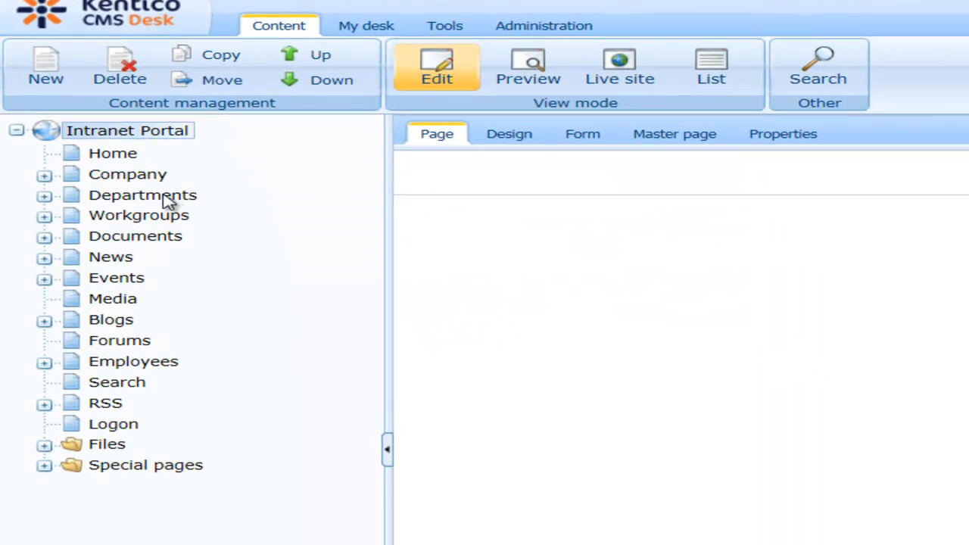
pyautogui.click(168, 198)
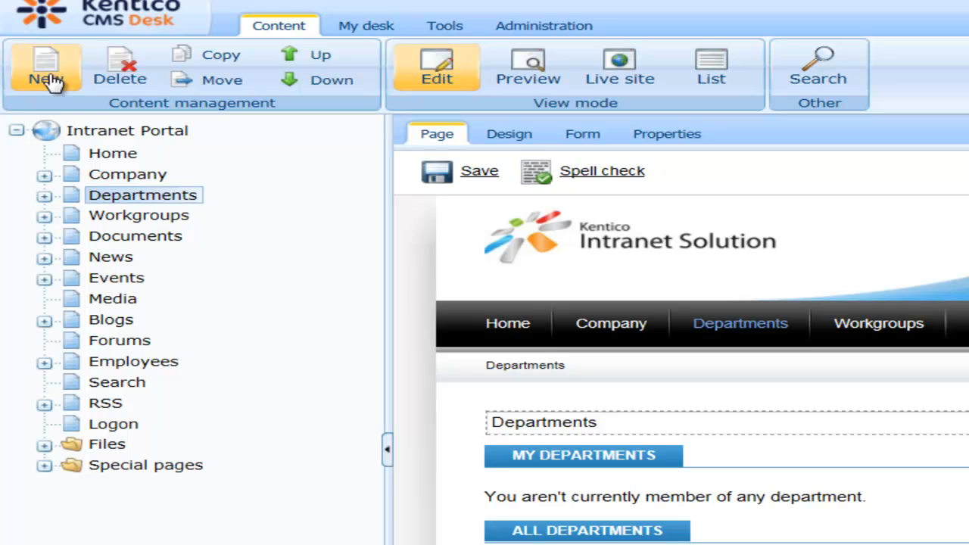
pyautogui.click(52, 80)
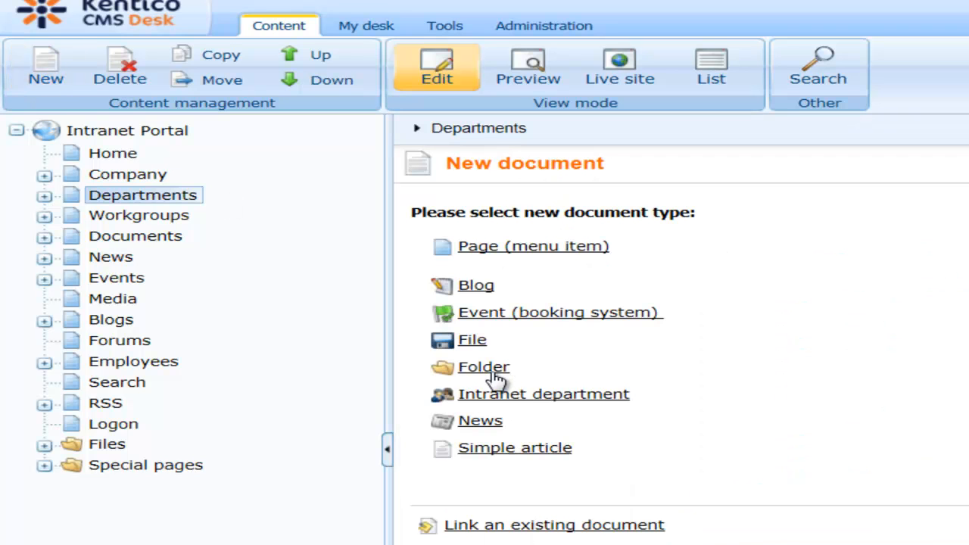
pyautogui.click(538, 401)
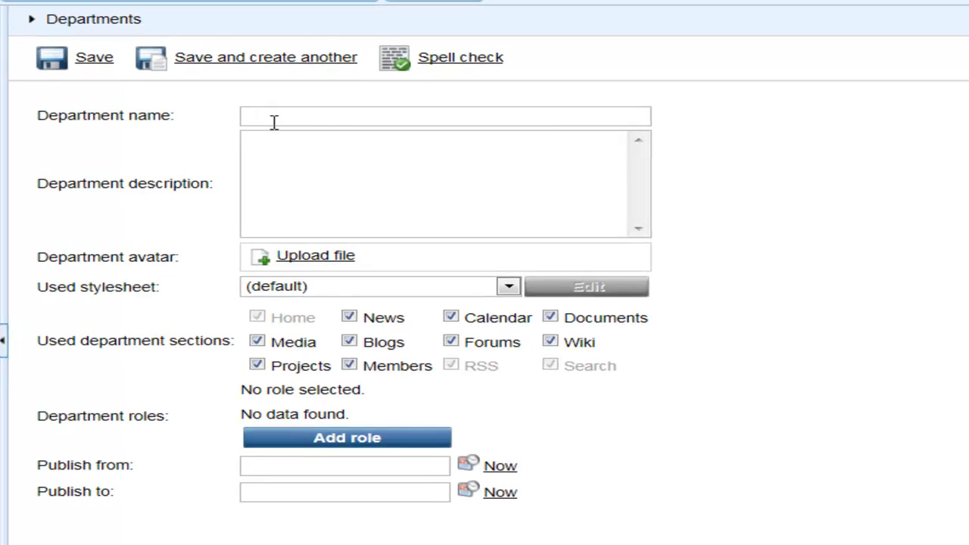
pyautogui.write('Customer Care')
# - Enter the department description "For internal work by our customer care department" and choose the Intranet Portal - Blue stylesheet
pyautogui.click(307, 163)
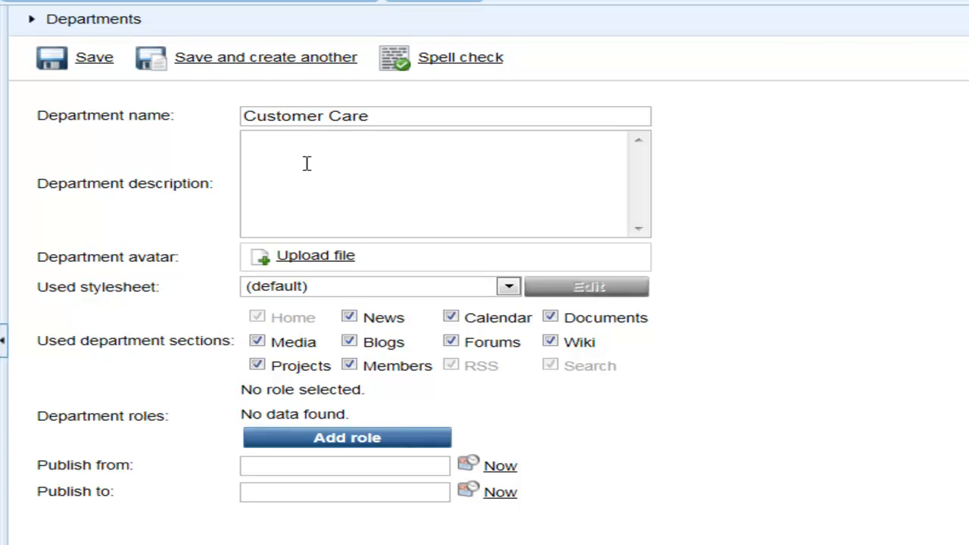
pyautogui.write('For interna')
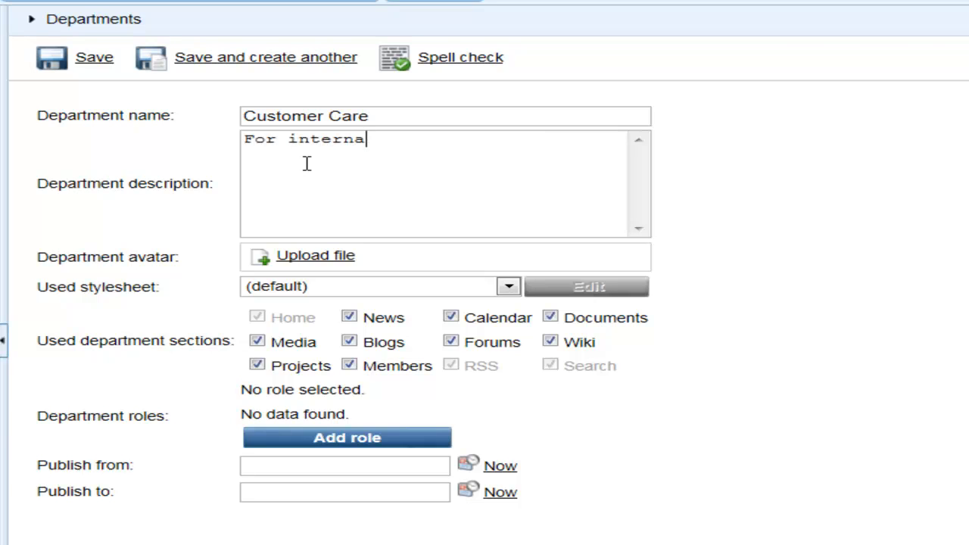
pyautogui.write('l work b')
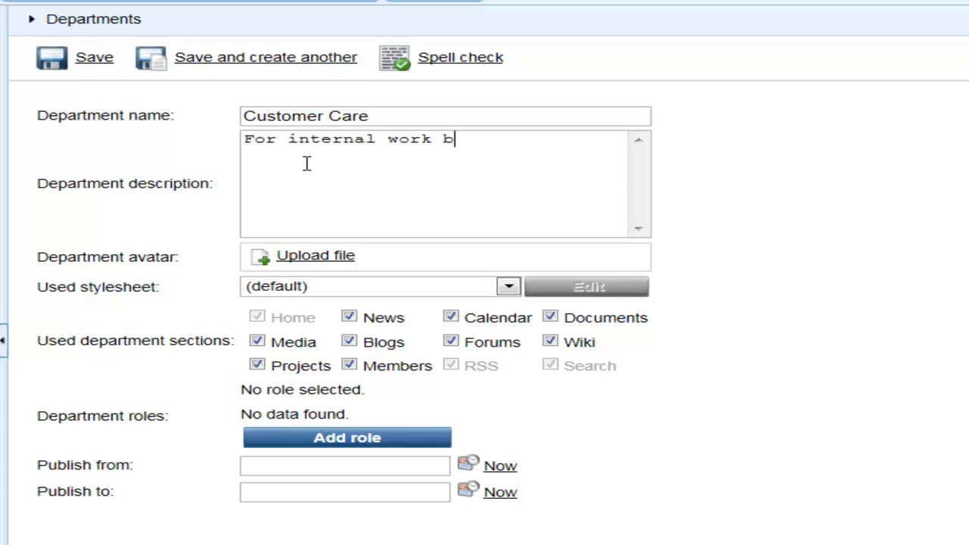
pyautogui.write('y our customer care dep')
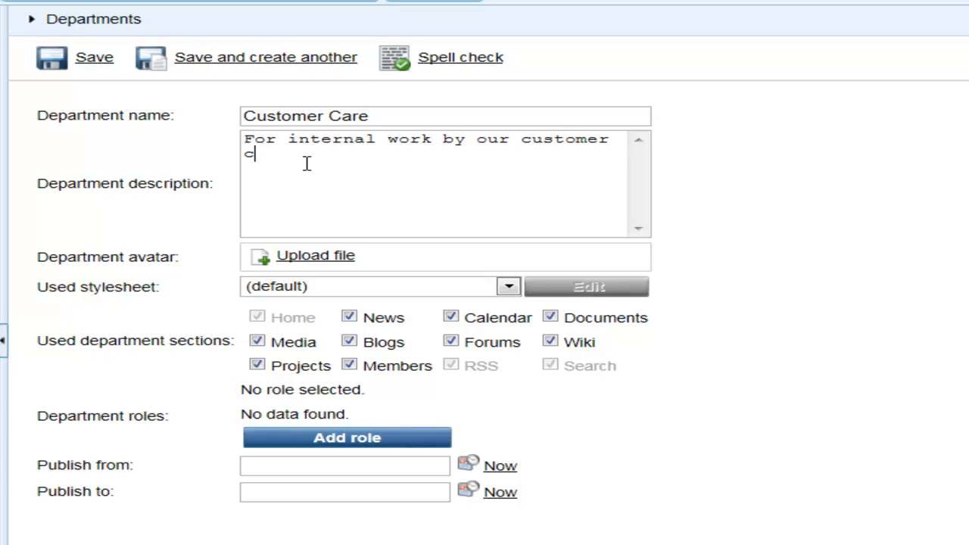
pyautogui.press('BackSpace')
pyautogui.press('BackSpace')
pyautogui.press('BackSpace')
pyautogui.write('department')
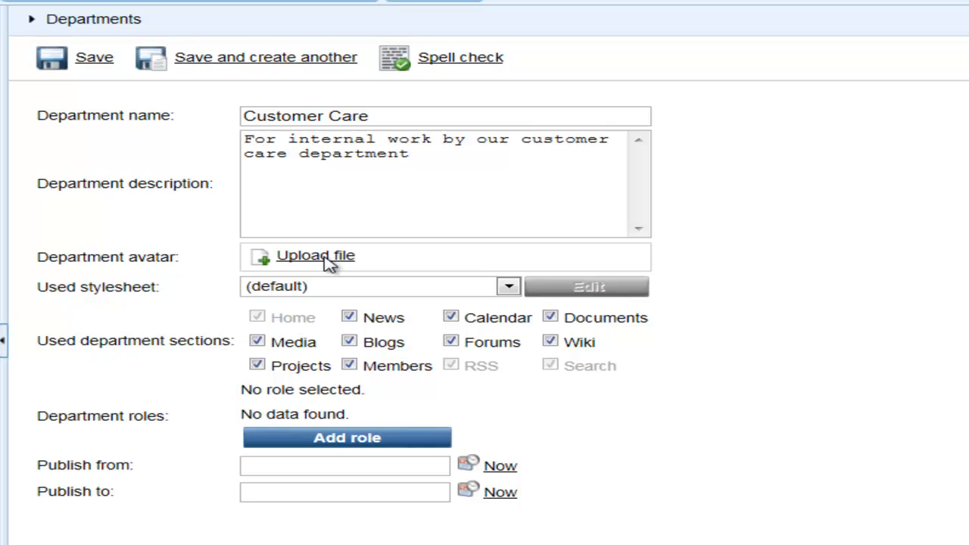
pyautogui.click(509, 287)
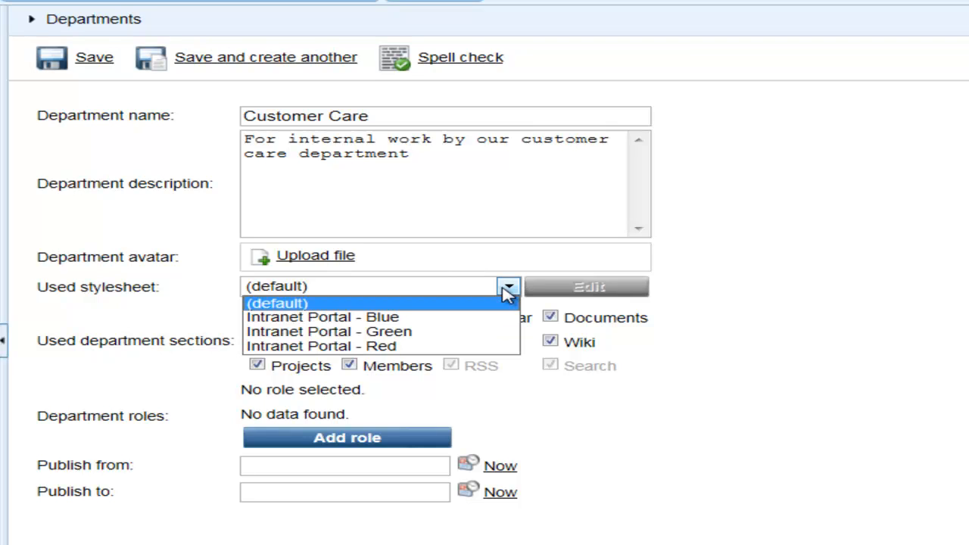
pyautogui.click(405, 321)
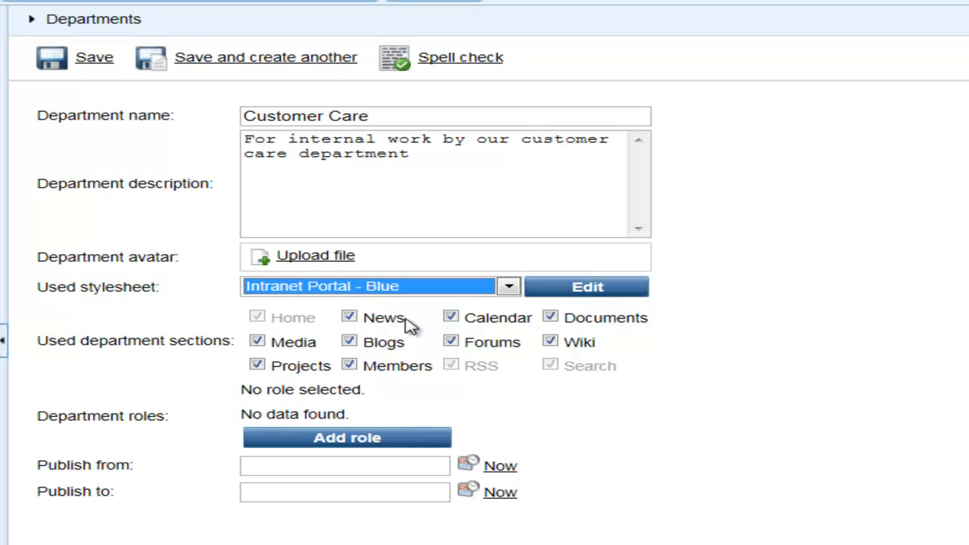
# - Find the Customer Care Manager role by searching for "Customer care" and add it to the department roles
pyautogui.click(339, 444)
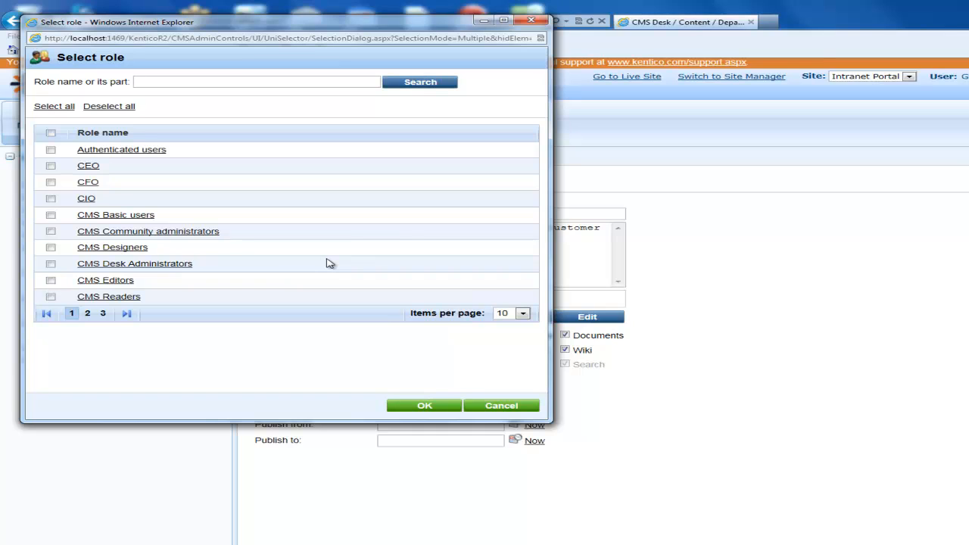
pyautogui.write('Customer care')
pyautogui.press('Return')
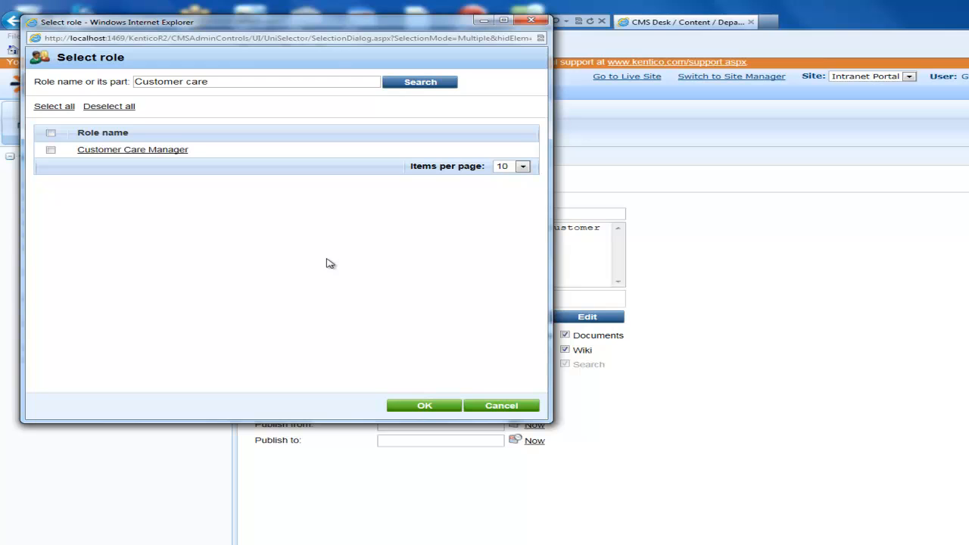
pyautogui.click(51, 149)
pyautogui.click(422, 406)
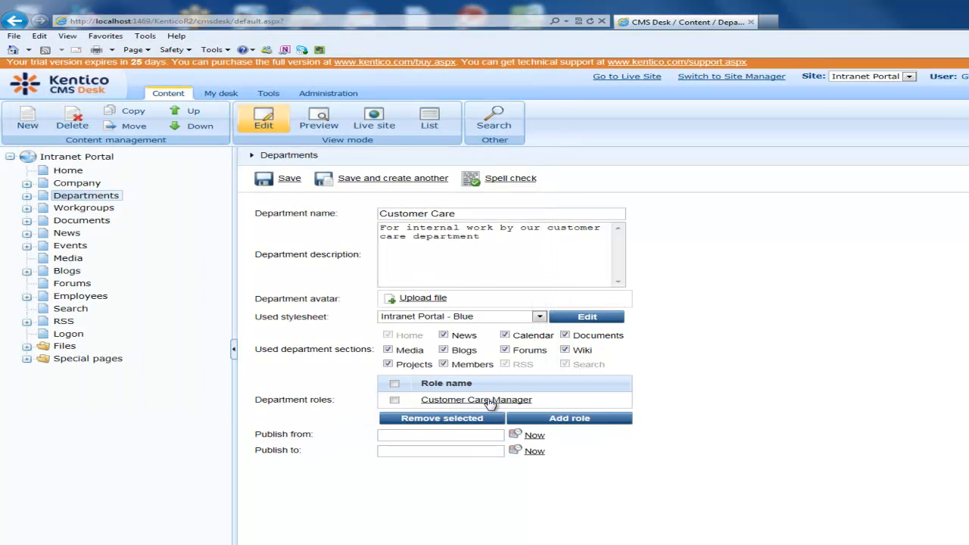
# - Add the SupportEngineer role to the department roles as well, and save the new department document
pyautogui.click(541, 417)
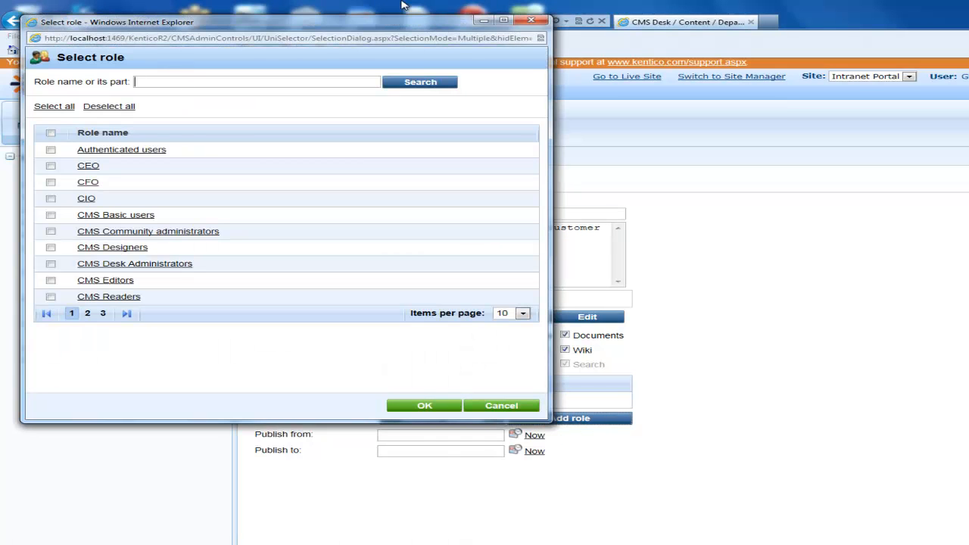
pyautogui.write('SupportEngineer')
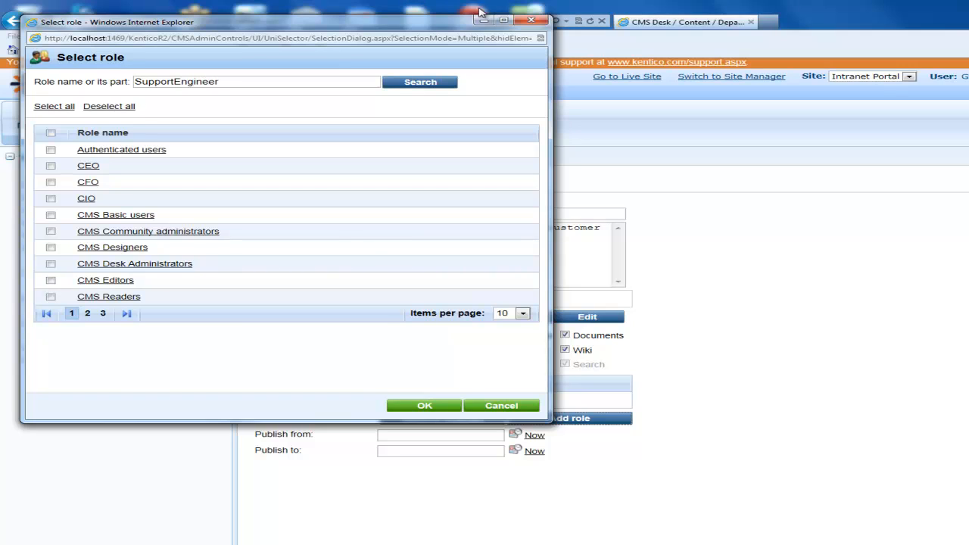
pyautogui.click(431, 79)
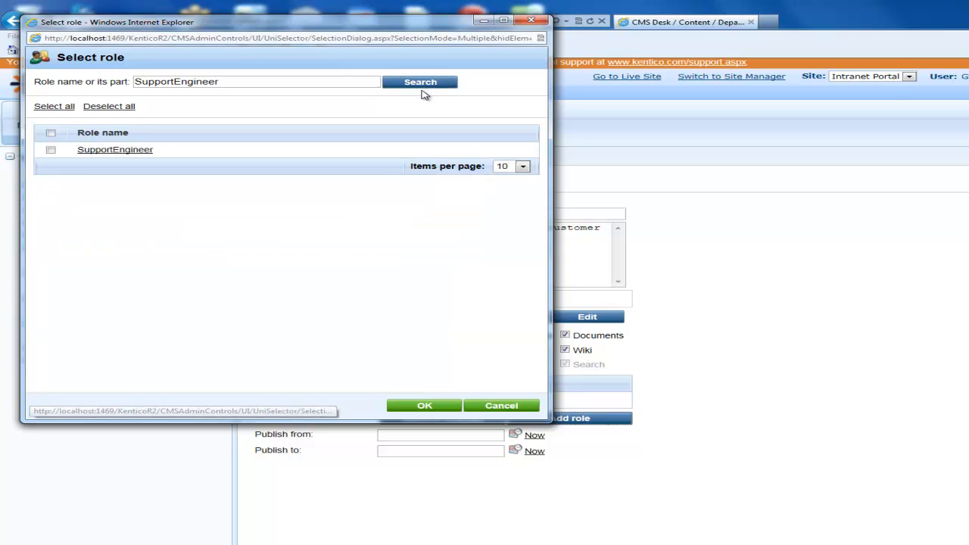
pyautogui.click(51, 150)
pyautogui.click(425, 405)
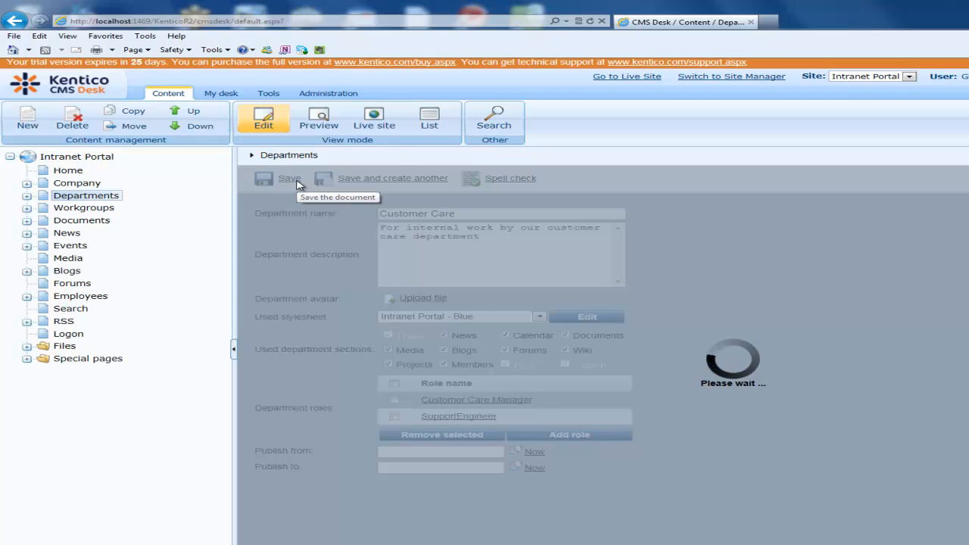
pyautogui.click(290, 180)
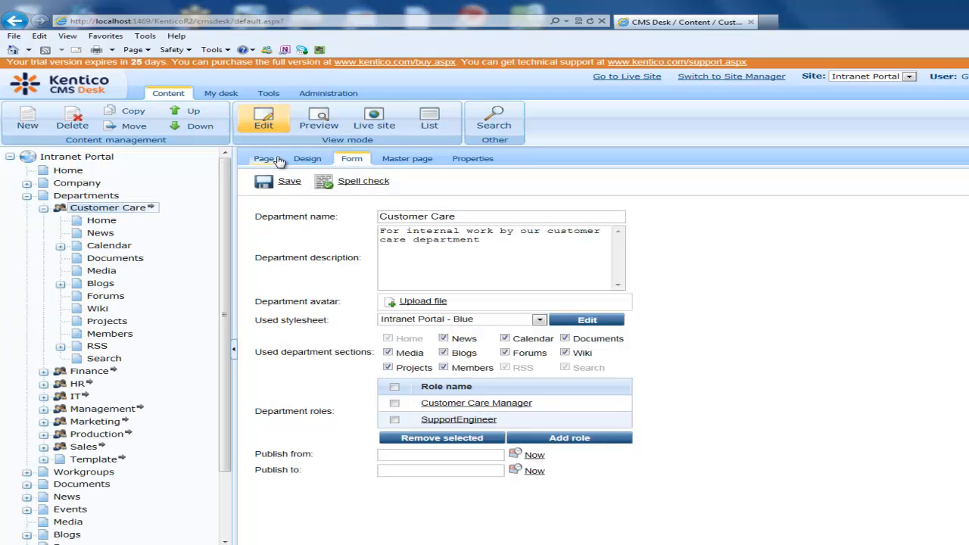
# - View the Customer Care department's page in the editor and switch it to the live site view
pyautogui.click(274, 159)
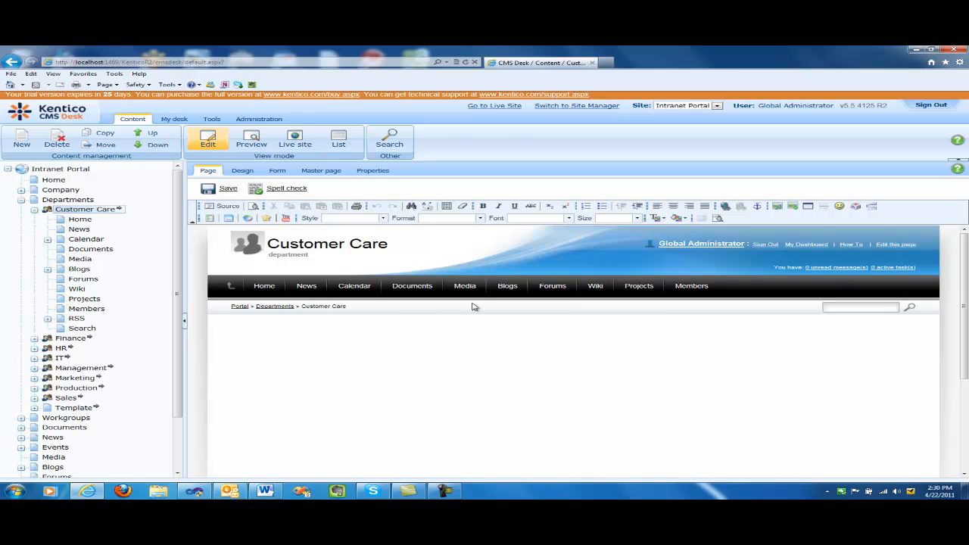
pyautogui.click(297, 144)
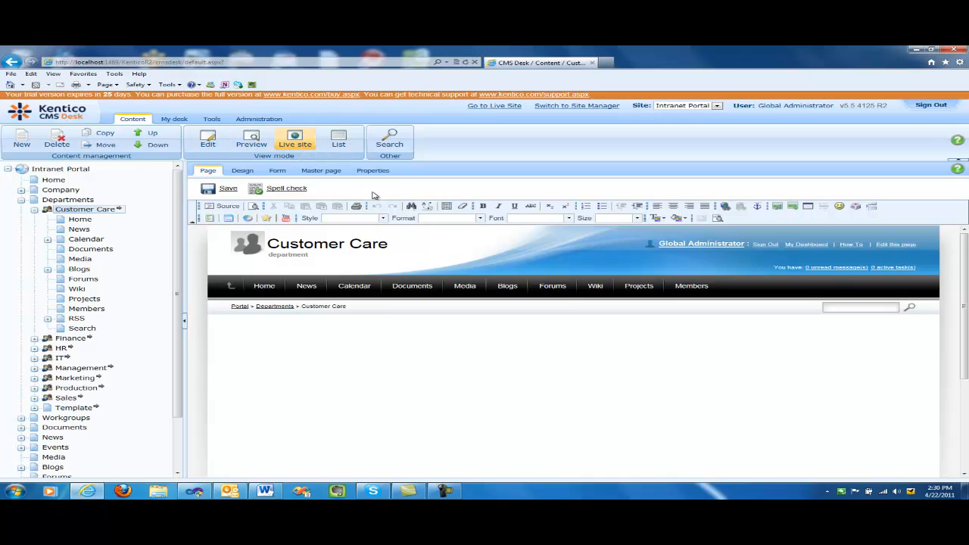